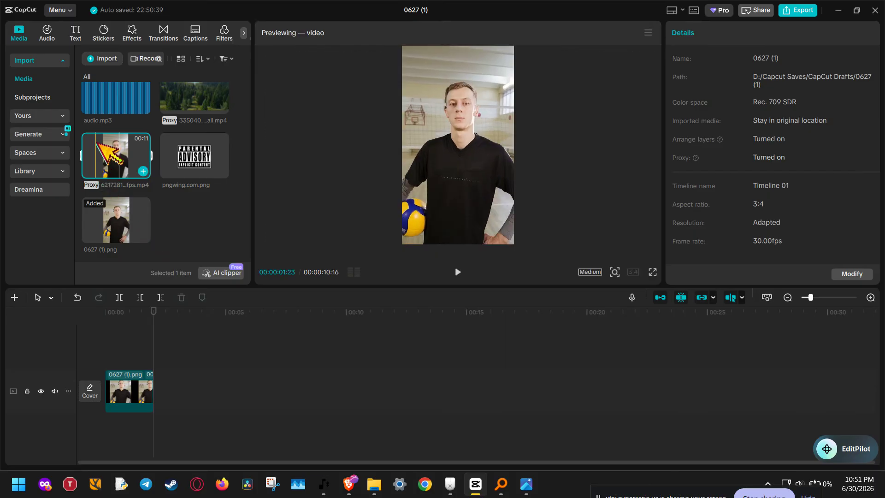
# Replace the timeline clip with the 0627 (1).png image and extend it to 00:00:03:05
pyautogui.moveTo(118, 227); pyautogui.dragTo(131, 271)
pyautogui.click(144, 394)
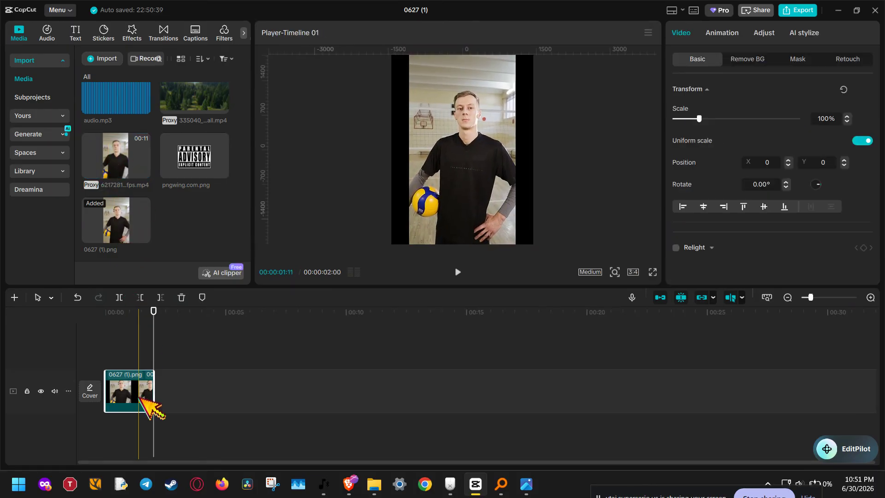
pyautogui.click(181, 297)
pyautogui.moveTo(90, 228); pyautogui.dragTo(111, 387)
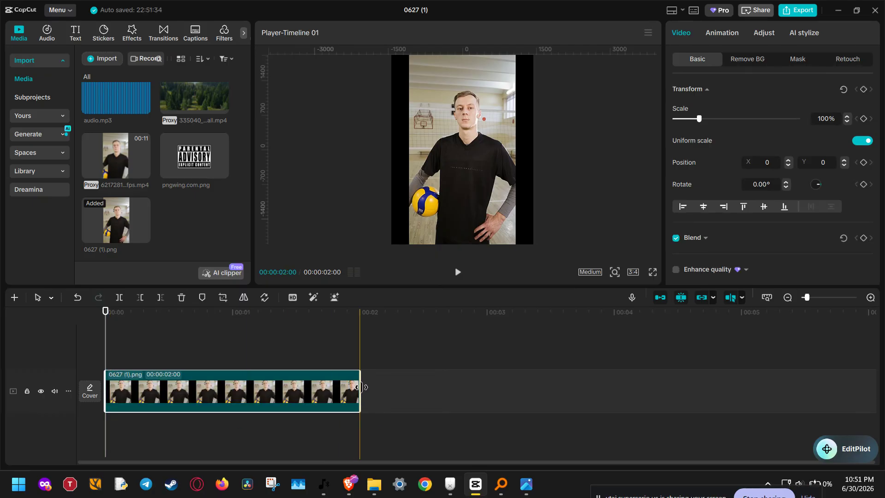
pyautogui.moveTo(360, 387); pyautogui.dragTo(505, 377)
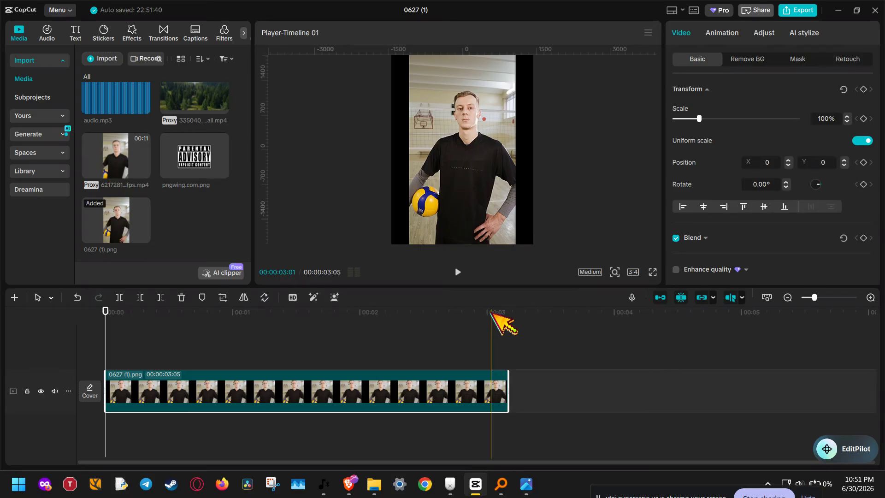
# Set the canvas aspect ratio to 3:4 and scale the image to 137%
pyautogui.click(633, 272)
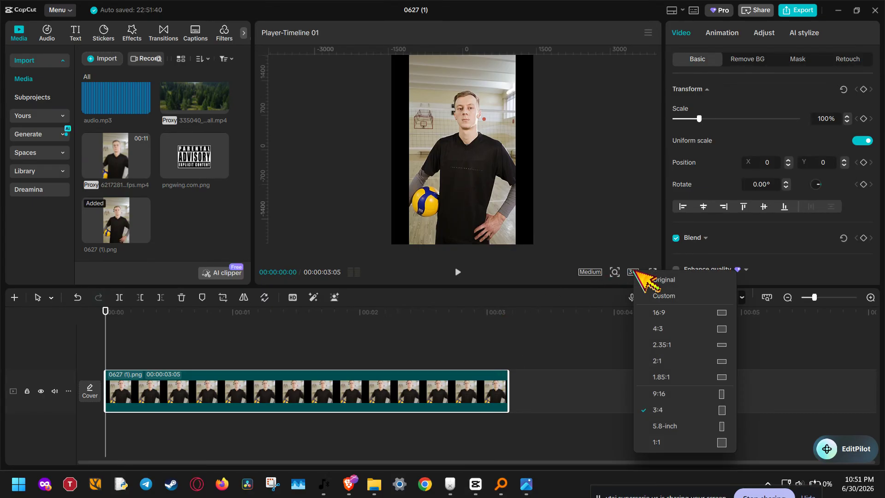
pyautogui.click(675, 410)
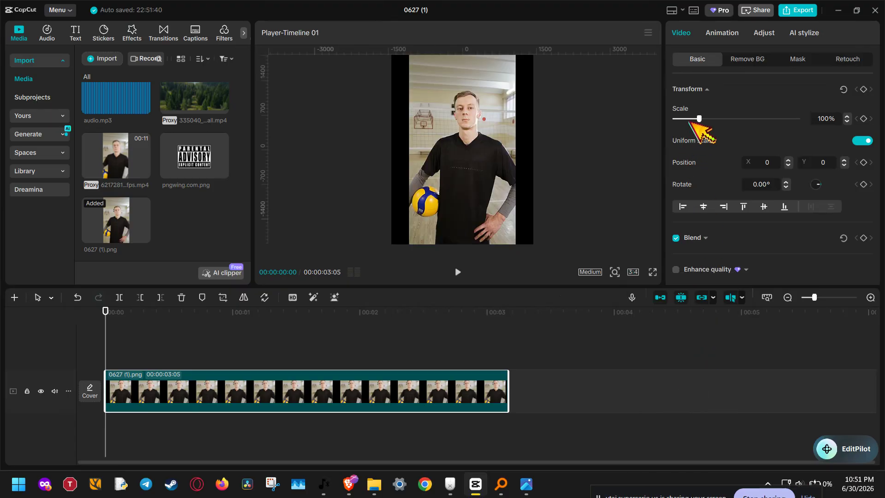
pyautogui.moveTo(700, 120); pyautogui.dragTo(708, 118)
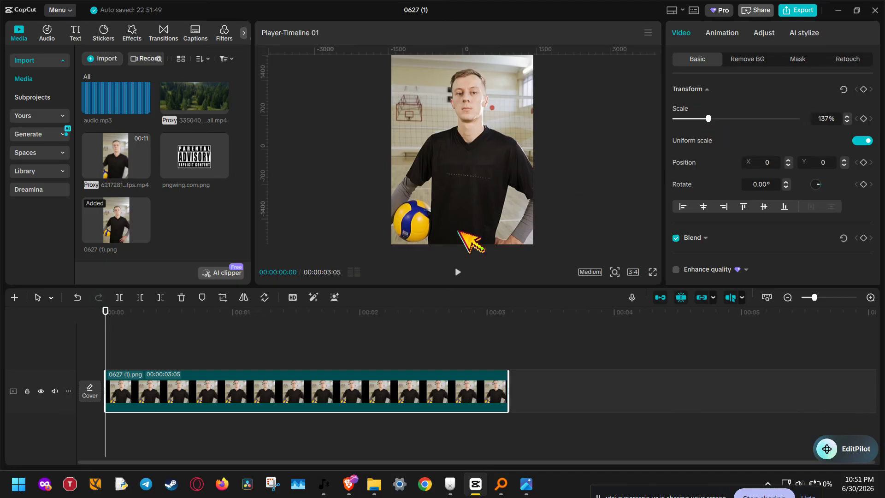
# Copy the image clip and paste a duplicate on a new track above it
pyautogui.rightClick(198, 389)
pyautogui.click(169, 384)
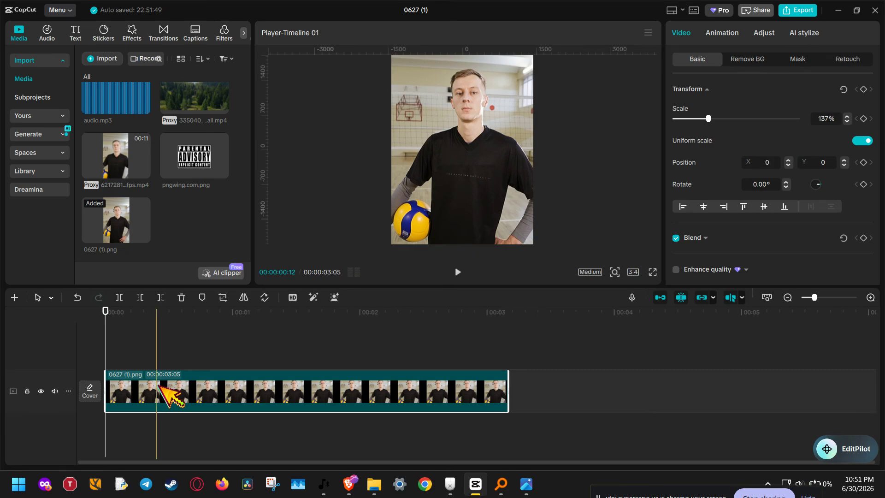
pyautogui.hotkey('ctrl', 'v')
pyautogui.click(161, 344)
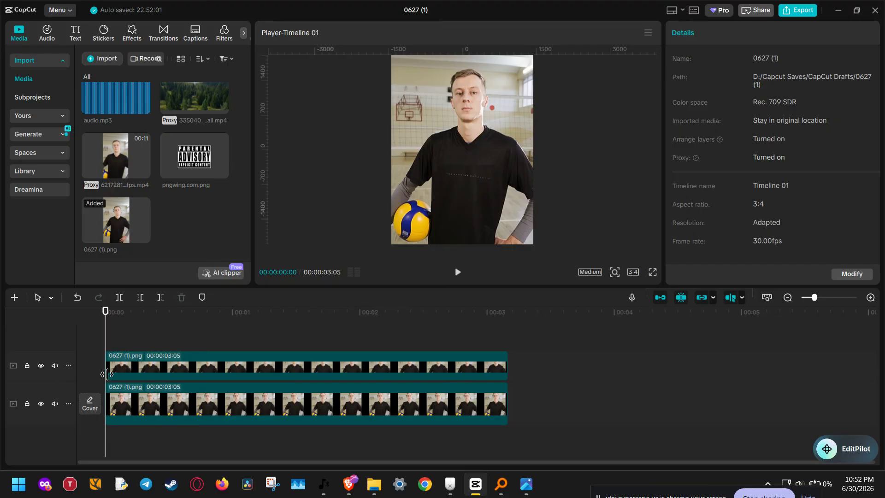
# Turn on Auto removal of the background for the upper duplicate clip
pyautogui.click(232, 375)
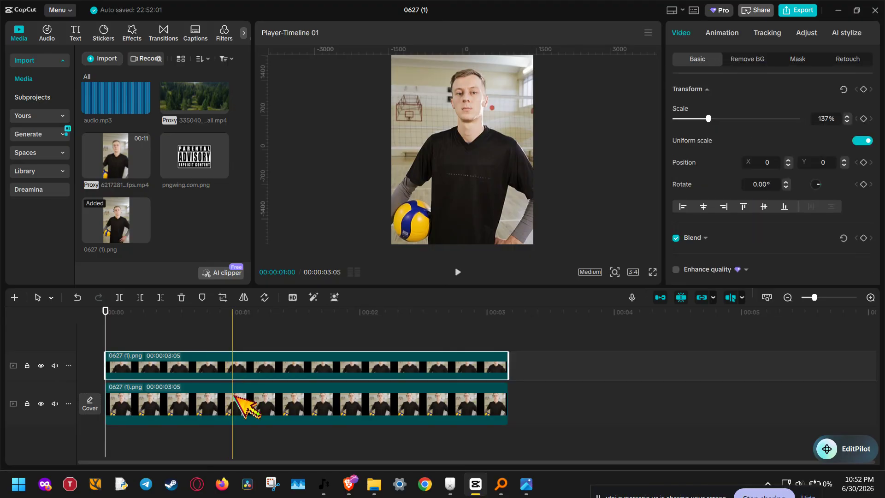
pyautogui.click(237, 387)
pyautogui.click(254, 366)
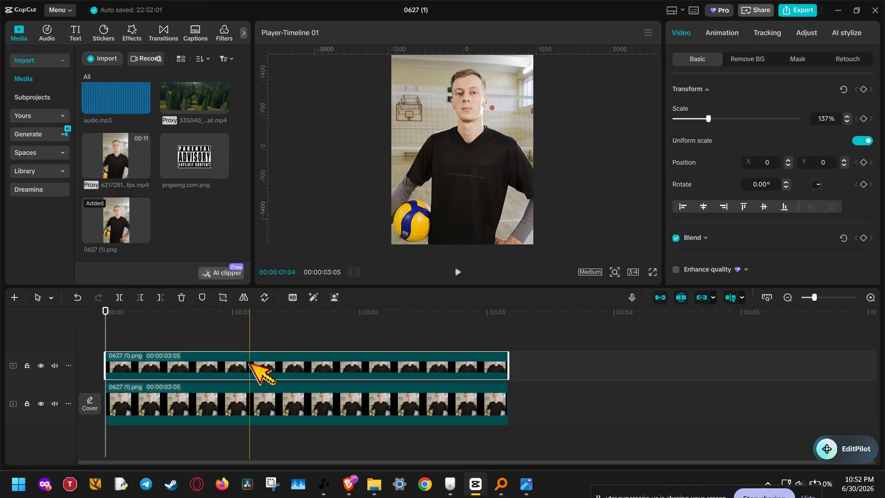
pyautogui.click(748, 59)
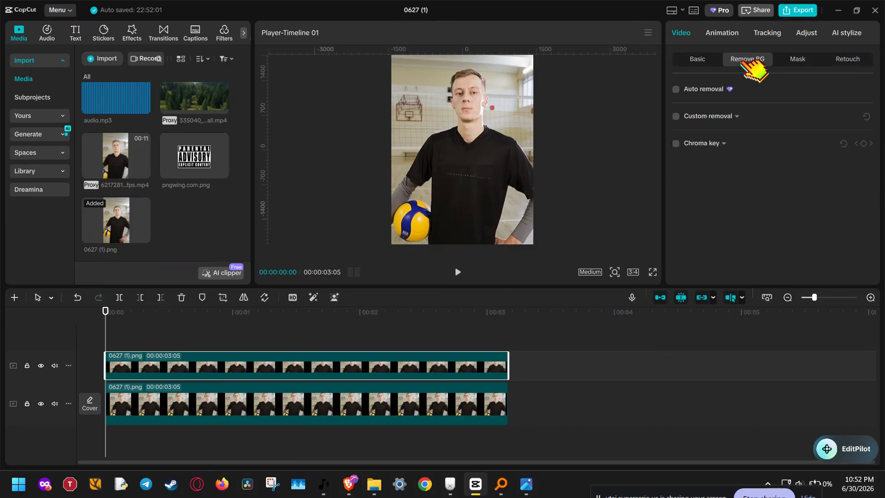
pyautogui.click(676, 89)
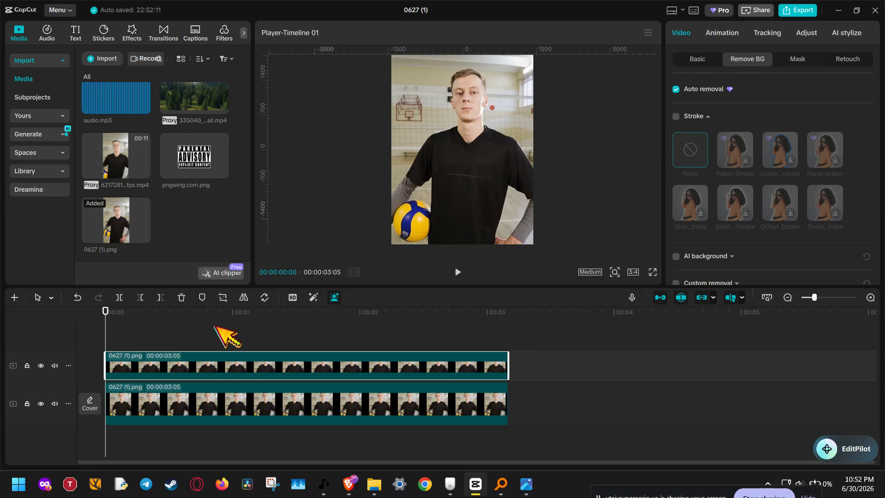
# Apply the Hollywood Past filter to the lower image clip and play back the result
pyautogui.click(211, 414)
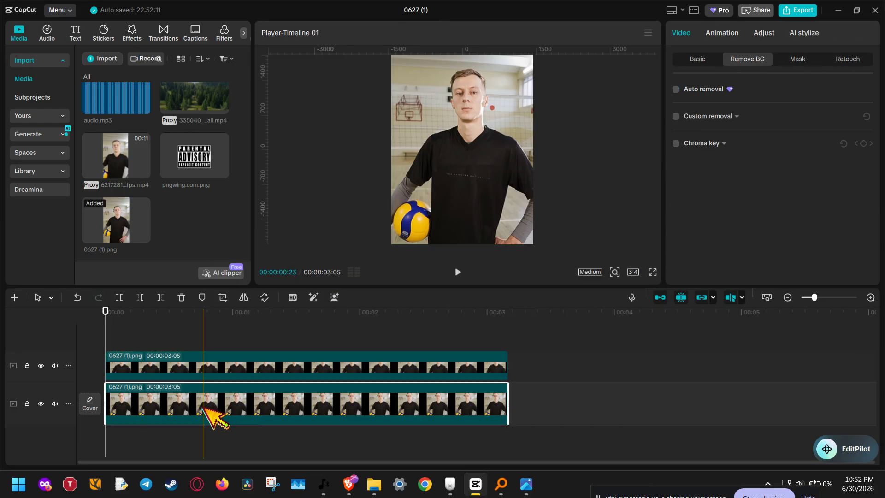
pyautogui.click(133, 32)
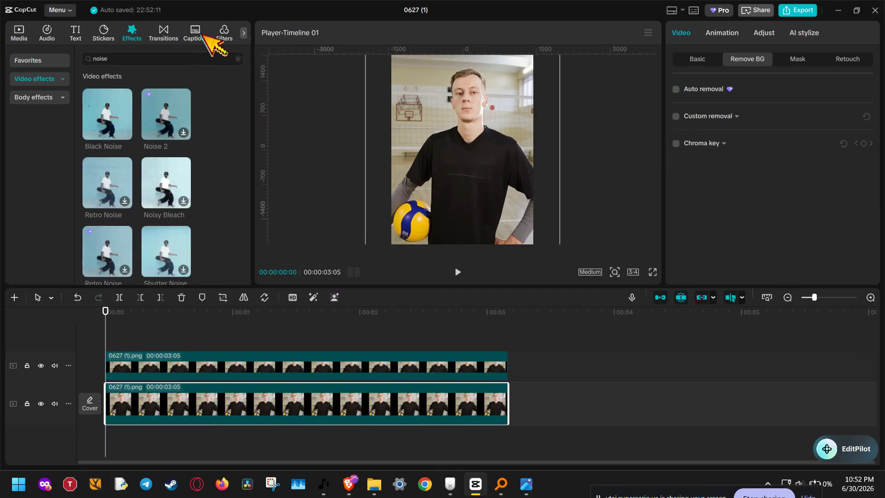
pyautogui.click(217, 35)
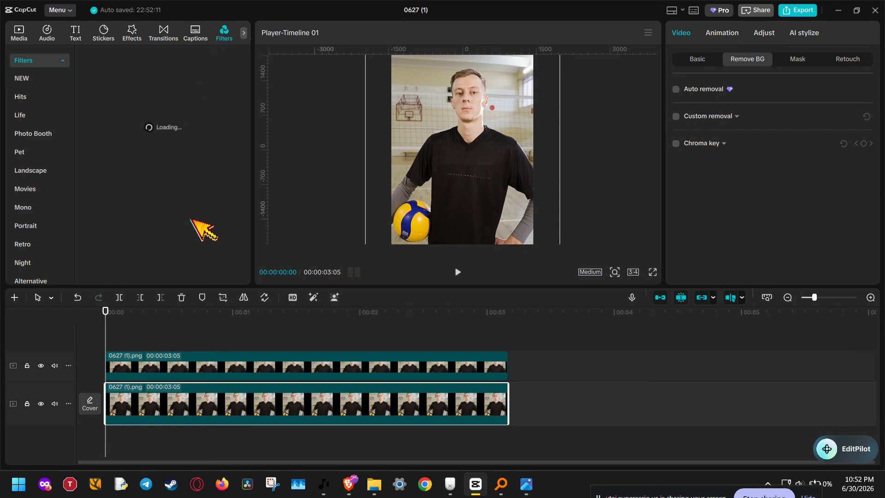
pyautogui.moveTo(187, 199); pyautogui.dragTo(169, 405)
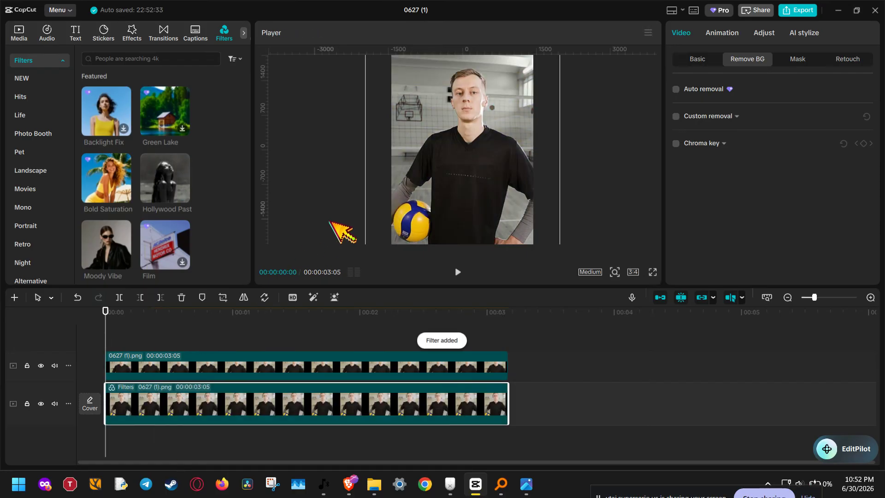
pyautogui.click(456, 272)
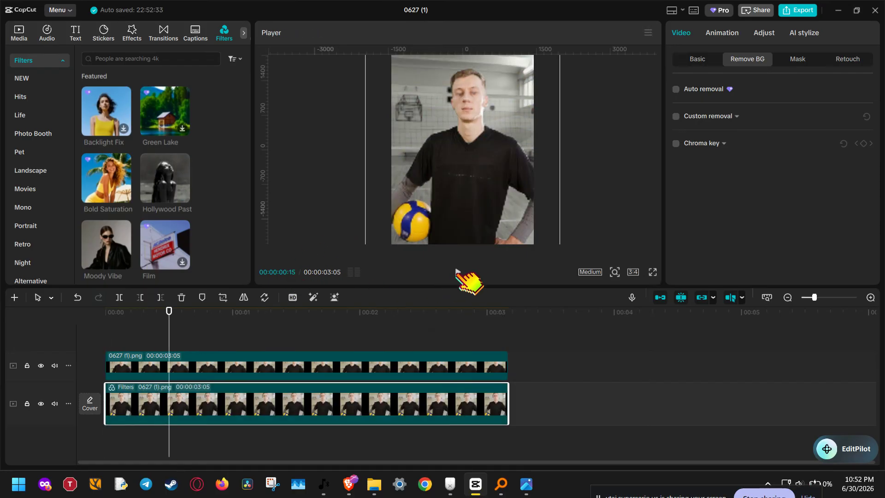
pyautogui.click(456, 272)
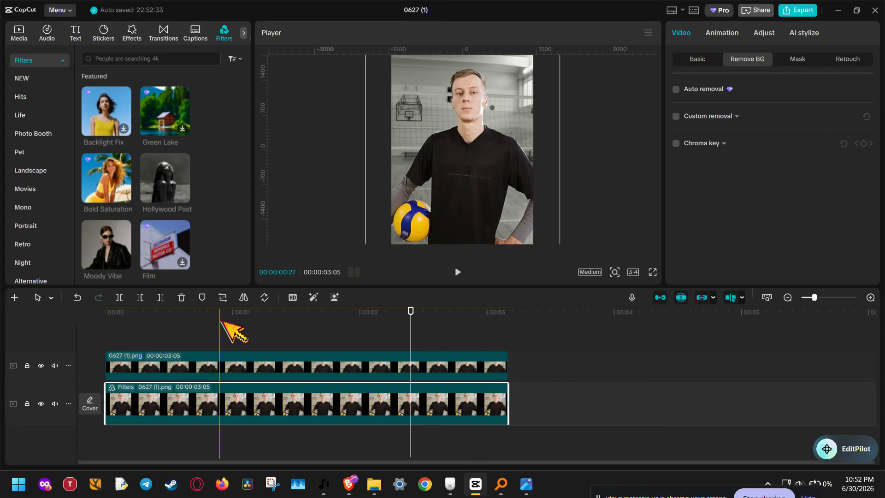
# Add a Default text clip to the timeline and align it to the start
pyautogui.click(76, 32)
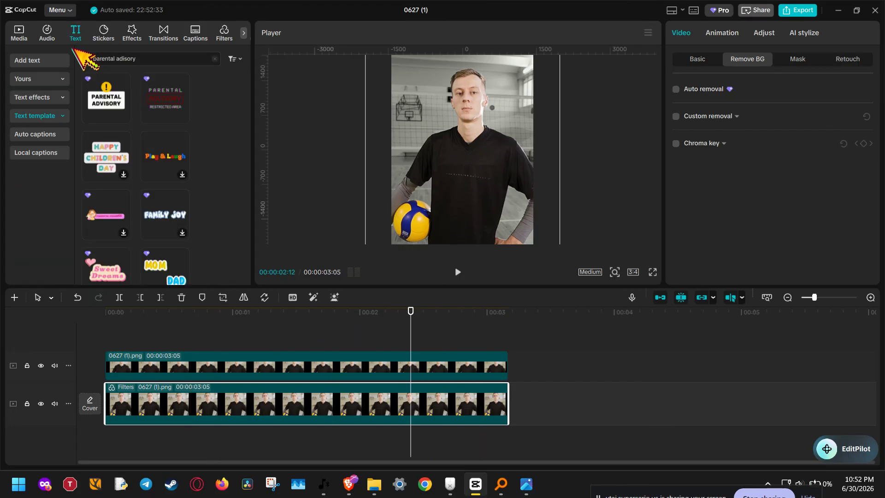
pyautogui.click(40, 59)
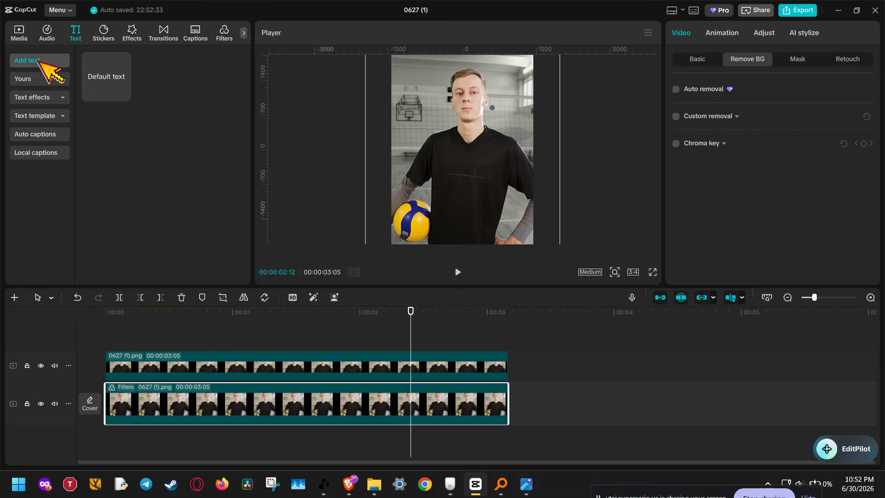
pyautogui.moveTo(109, 73); pyautogui.dragTo(224, 383)
pyautogui.moveTo(272, 395); pyautogui.dragTo(143, 389)
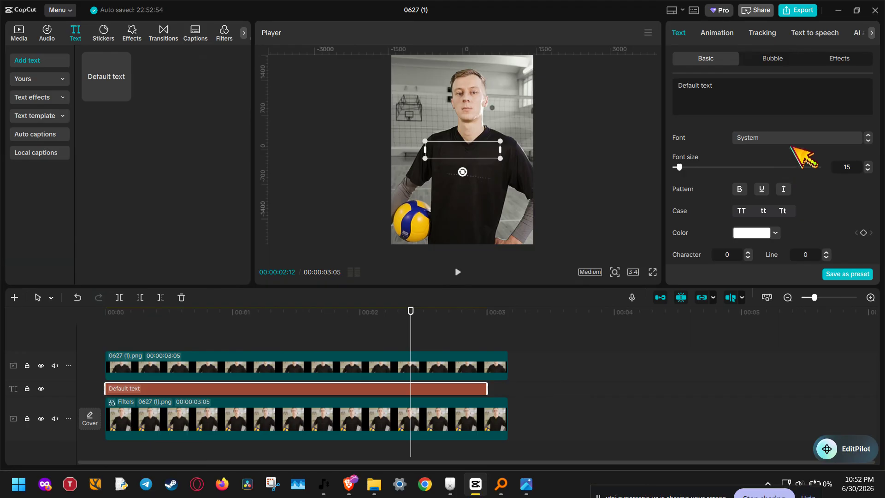
# Set the text font to ZY Modern and enlarge the text box across the upper frame
pyautogui.click(825, 143)
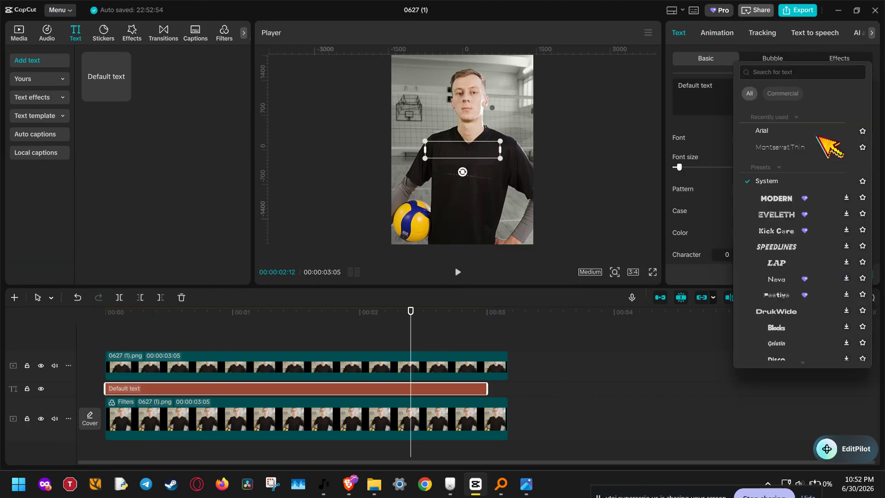
pyautogui.click(787, 199)
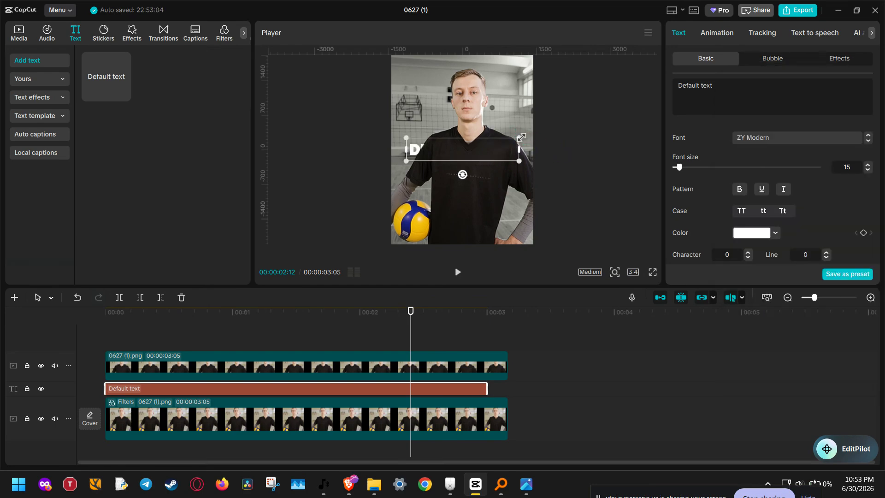
pyautogui.moveTo(521, 137); pyautogui.dragTo(555, 86)
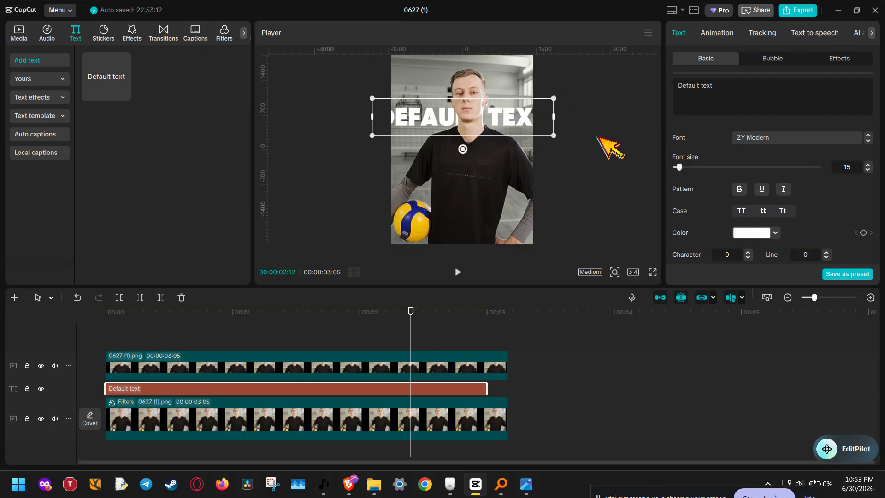
# Enable the text's shadow and set its distance to 24
pyautogui.scroll(-1, 808, 210)
pyautogui.scroll(-6, 810, 210)
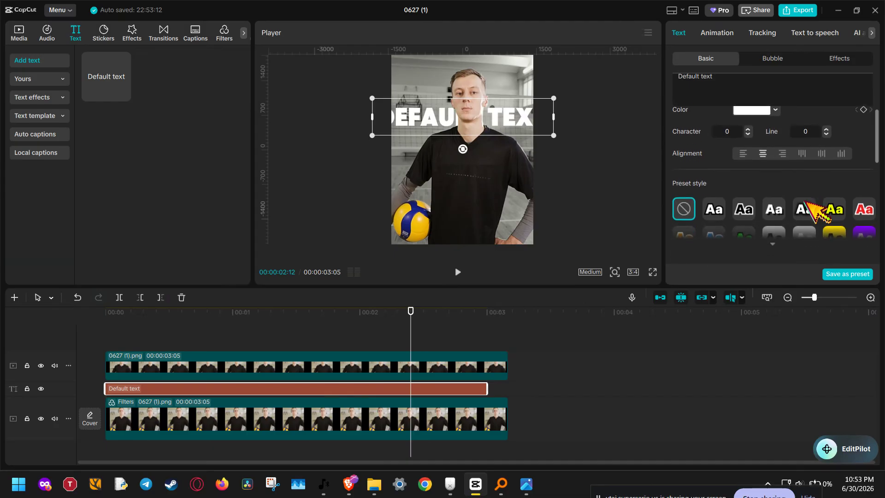
pyautogui.scroll(-3, 811, 210)
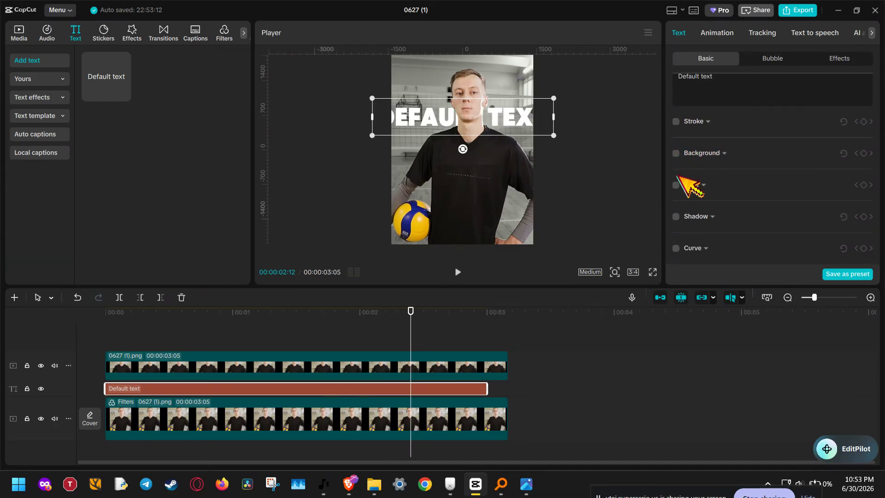
pyautogui.click(676, 216)
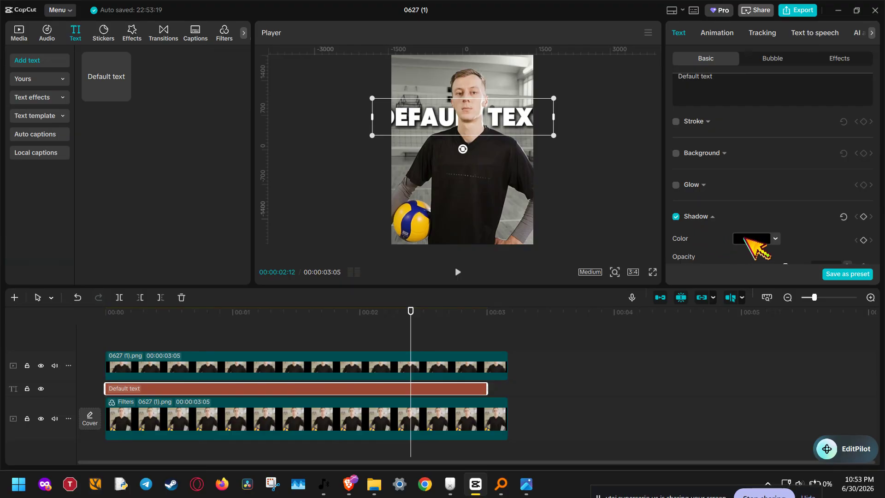
pyautogui.scroll(-2, 742, 238)
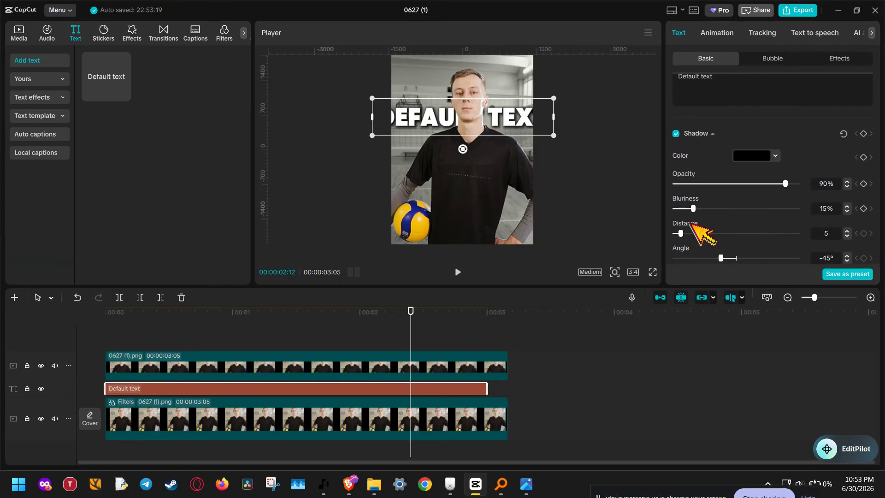
pyautogui.scroll(-2, 691, 225)
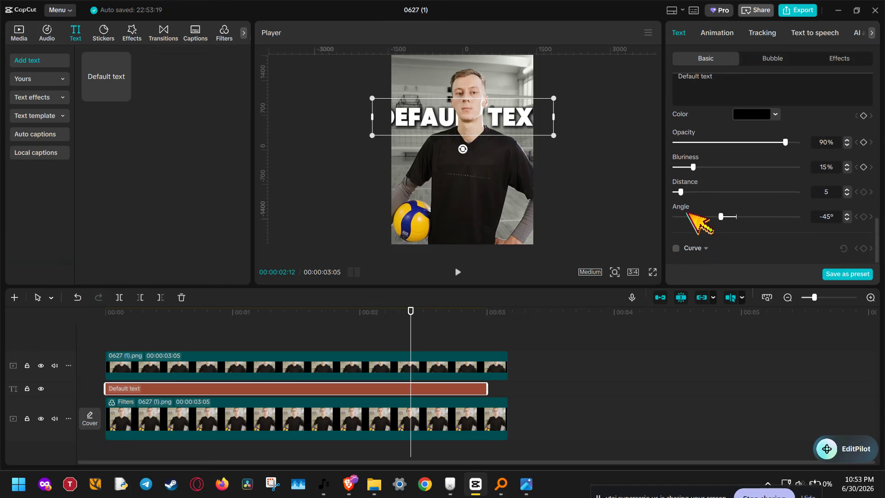
pyautogui.moveTo(680, 191); pyautogui.dragTo(709, 192)
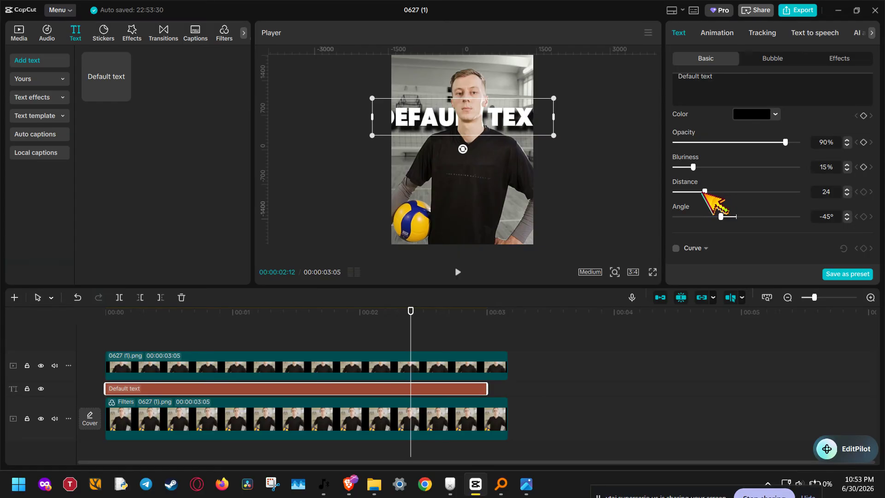
# Add pngwing.com.png on a new top track from the start and extend it to 00:00:03:05
pyautogui.click(21, 33)
pyautogui.click(236, 232)
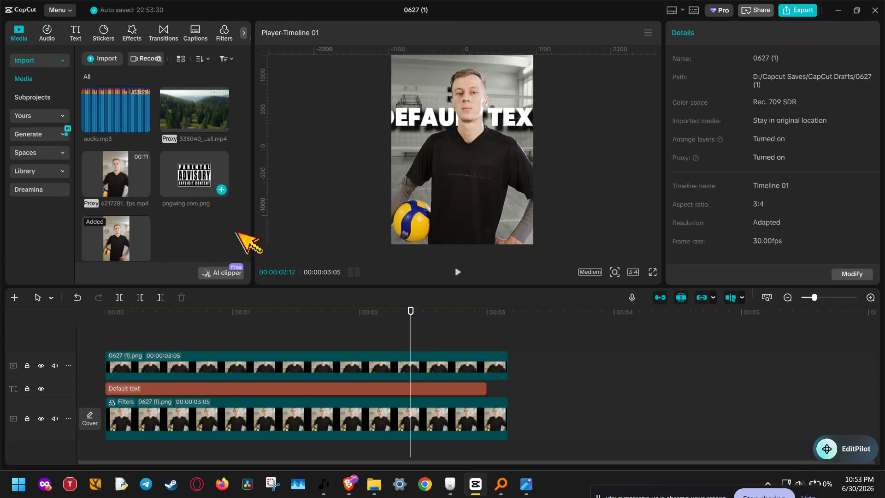
pyautogui.moveTo(236, 232); pyautogui.dragTo(359, 342)
pyautogui.moveTo(447, 360); pyautogui.dragTo(192, 359)
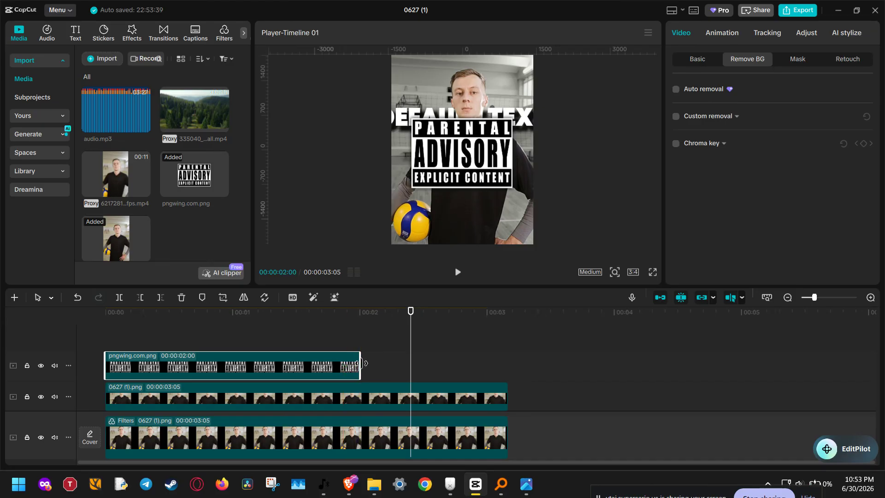
pyautogui.moveTo(361, 363); pyautogui.dragTo(507, 380)
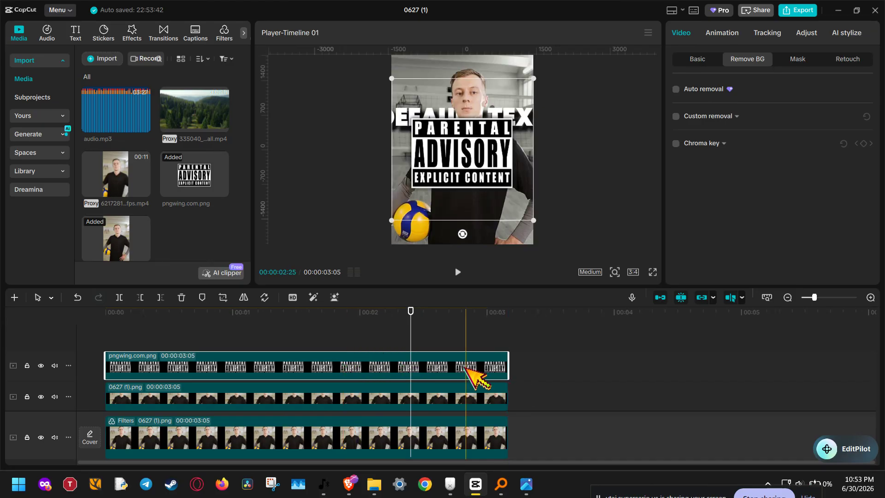
# Shrink the parental advisory image into the frame's lower-right corner
pyautogui.moveTo(535, 79); pyautogui.dragTo(505, 212)
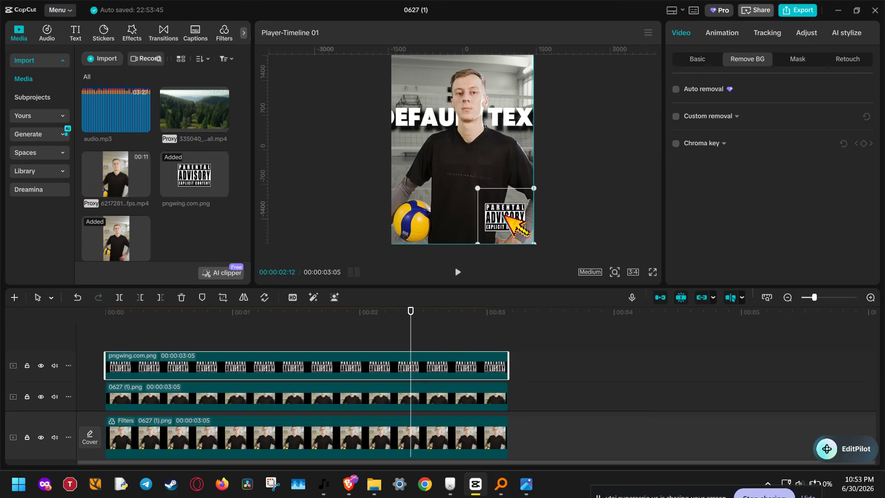
pyautogui.moveTo(477, 183)
pyautogui.mouseDown()
pyautogui.moveTo(460, 175)
pyautogui.moveTo(476, 175)
pyautogui.mouseUp()
pyautogui.click(599, 194)
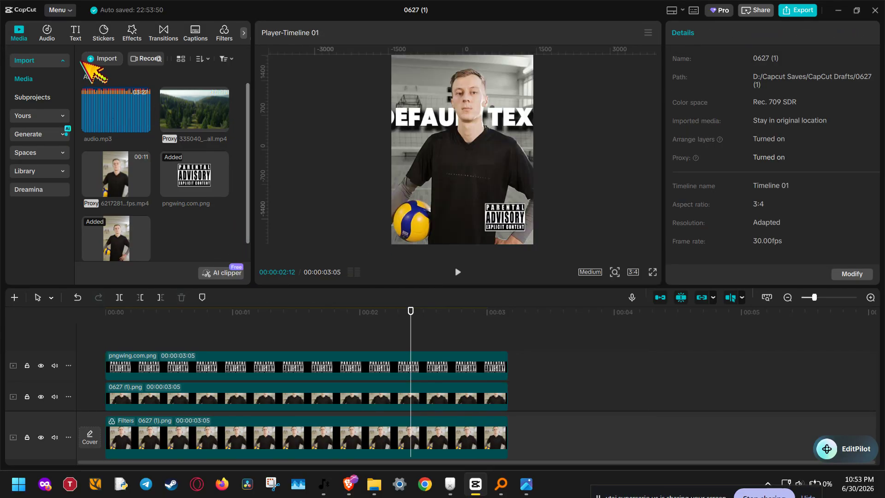
# Add the Black Noise video effect to the timeline and extend it to the end of the clips
pyautogui.click(132, 32)
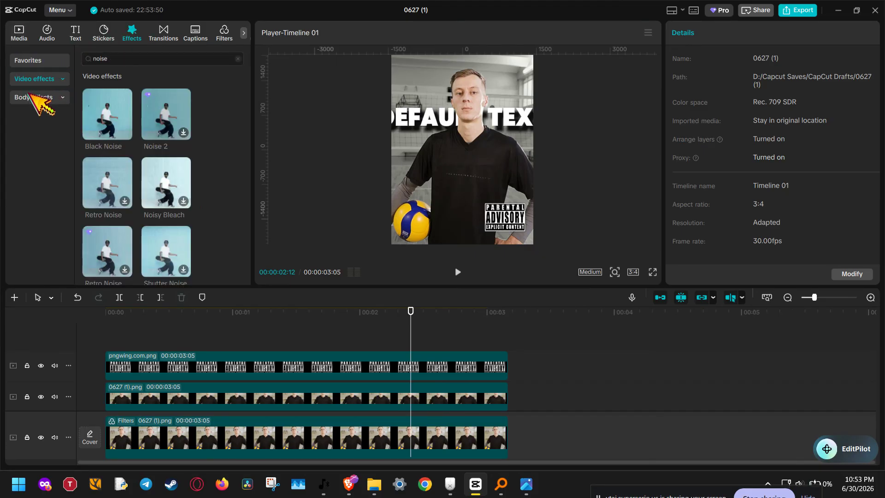
pyautogui.click(109, 113)
pyautogui.moveTo(111, 110); pyautogui.dragTo(109, 343)
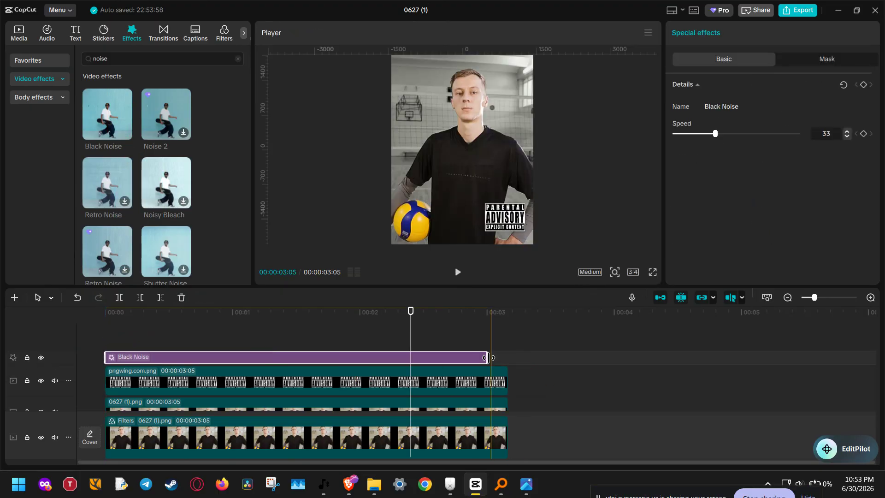
pyautogui.moveTo(487, 357); pyautogui.dragTo(509, 358)
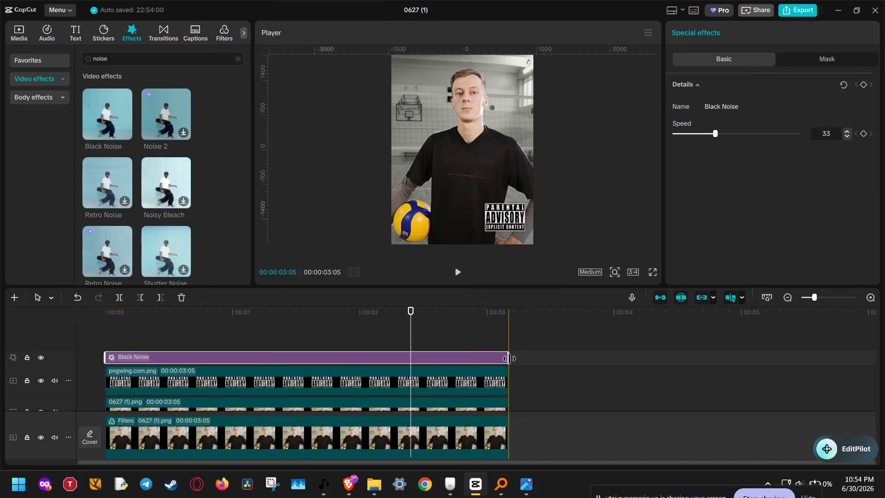
# Export a still frame at 00:00:01:19 as a 1080P PNG with Import project turned off
pyautogui.moveTo(405, 329); pyautogui.dragTo(189, 337)
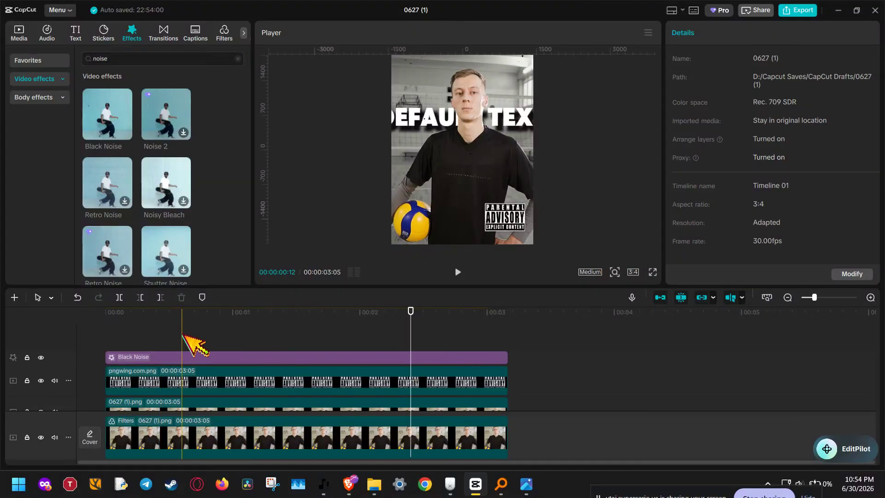
pyautogui.click(311, 338)
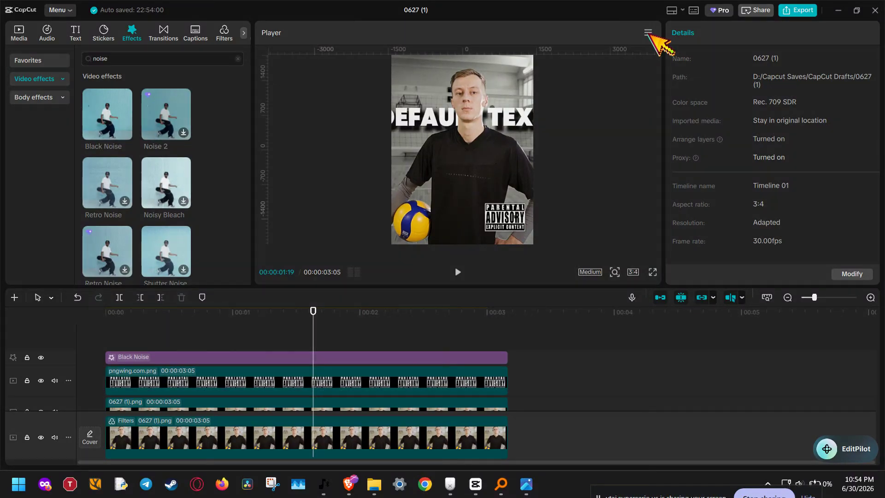
pyautogui.click(648, 32)
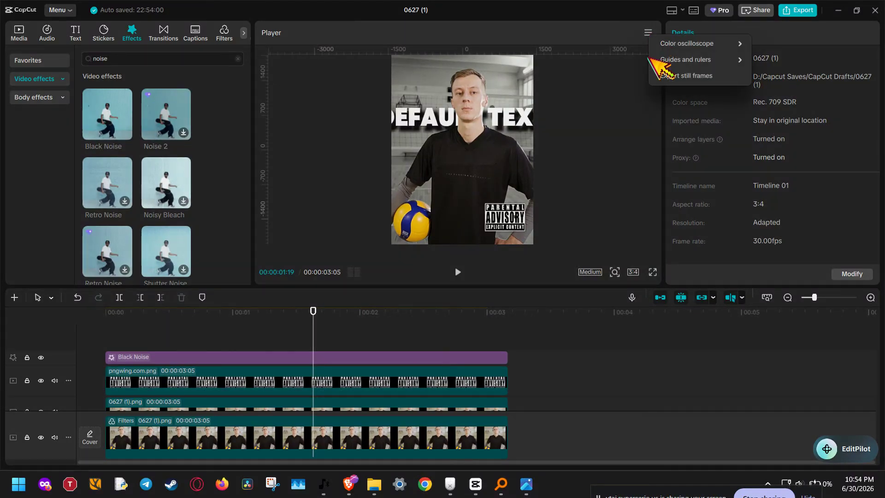
pyautogui.click(708, 77)
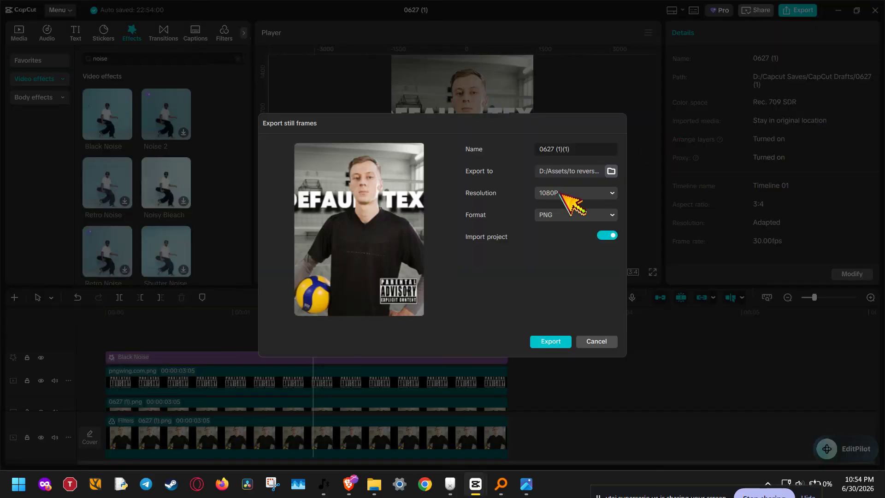
pyautogui.click(560, 193)
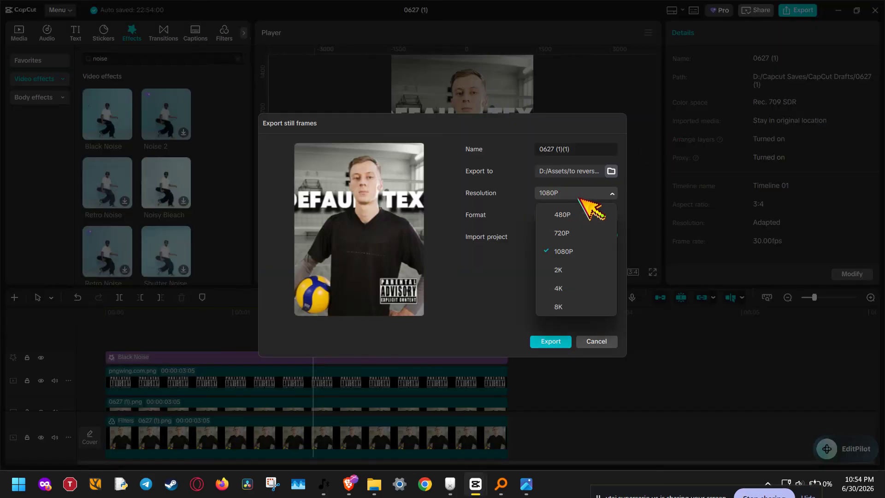
pyautogui.click(508, 294)
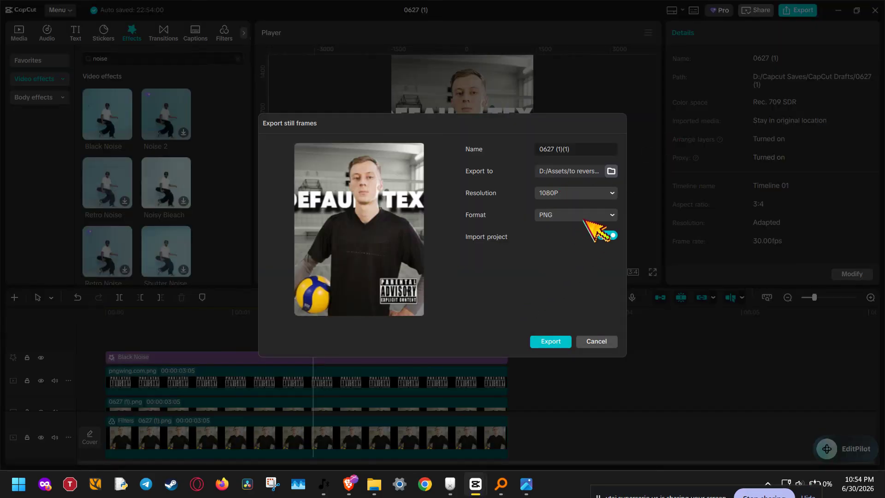
pyautogui.click(608, 235)
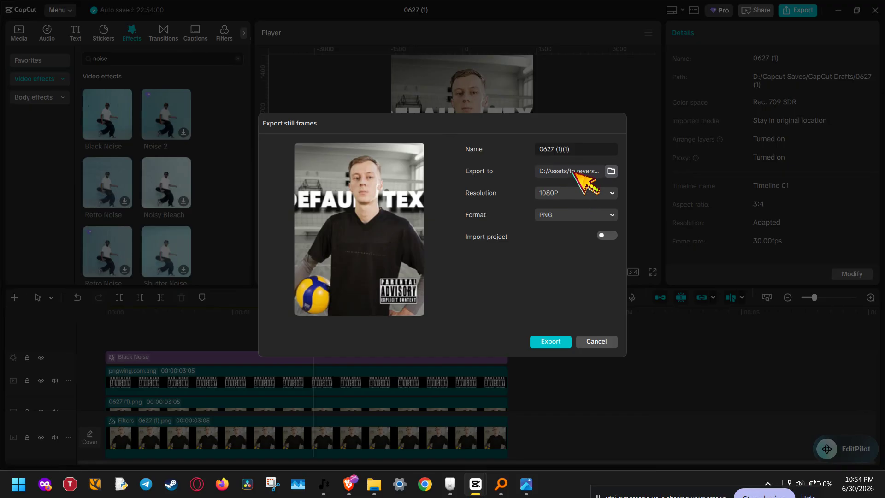
pyautogui.click(590, 147)
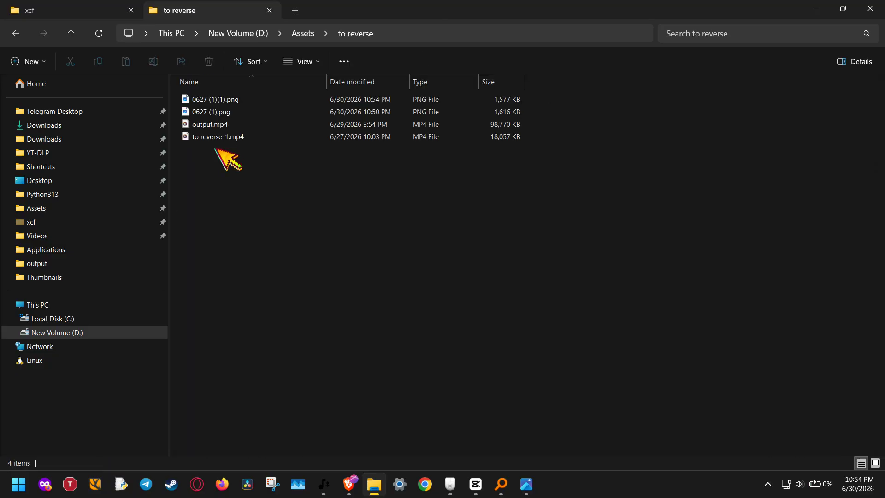
# Open the exported 0627 (1)(1).png in the photo viewer to check it
pyautogui.click(233, 101)
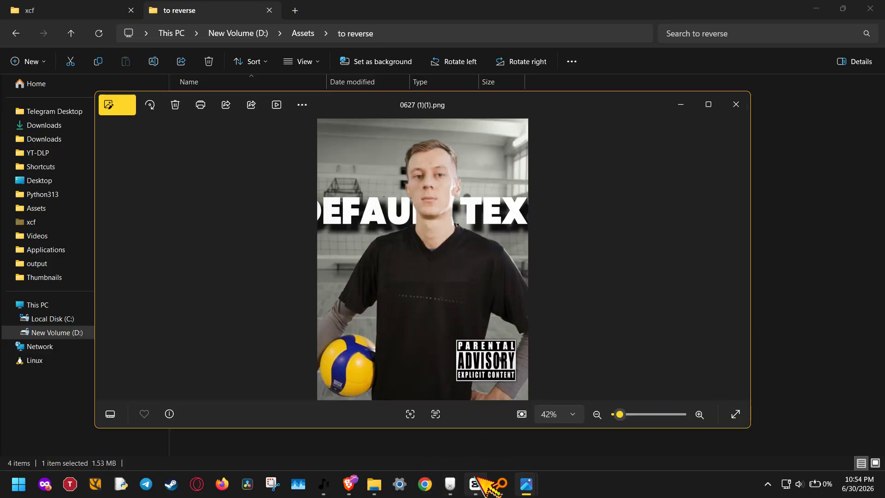
pyautogui.moveTo(475, 478)
pyautogui.moveTo(348, 480)
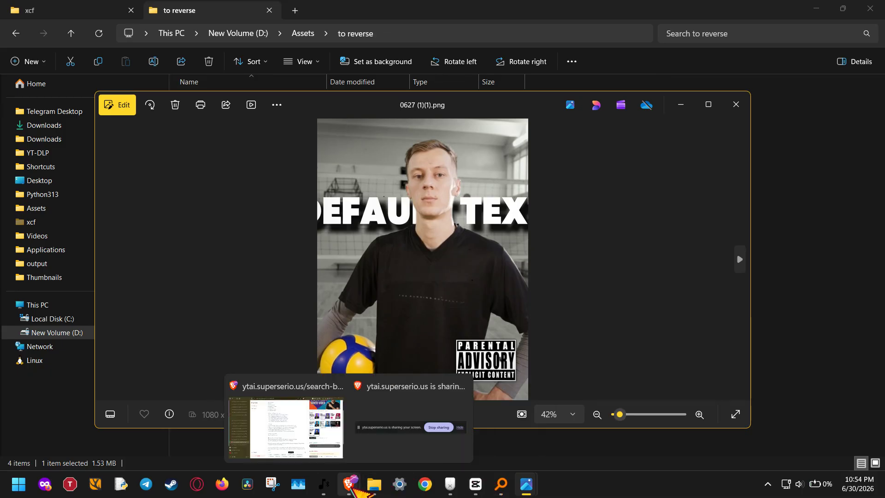
pyautogui.click(419, 430)
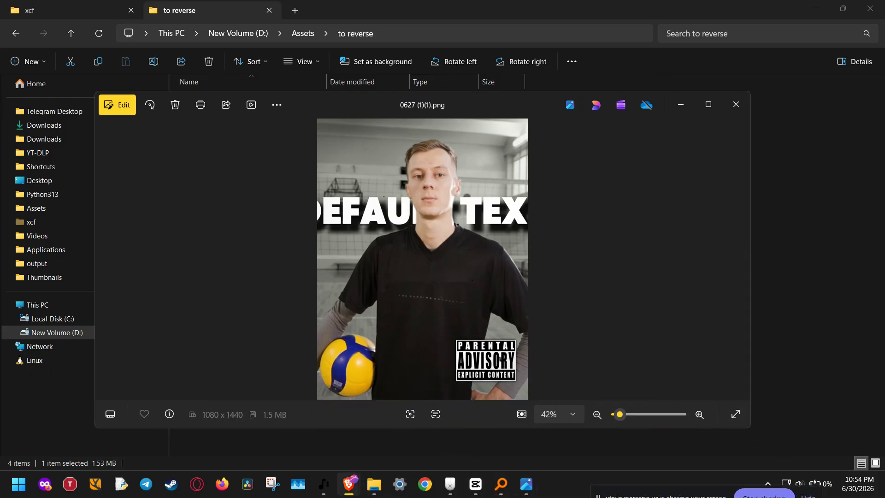